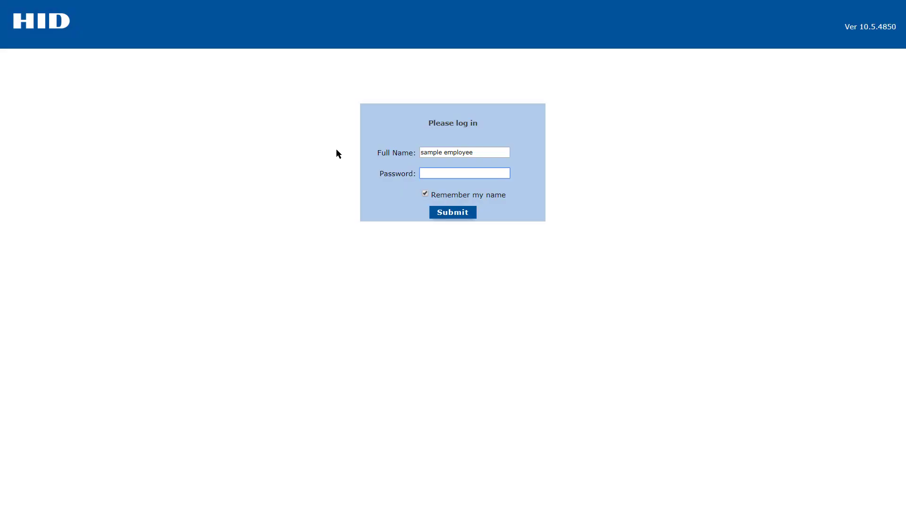
# - Log in to eAdvance as the sample employee with the entered password
pyautogui.click(451, 210)
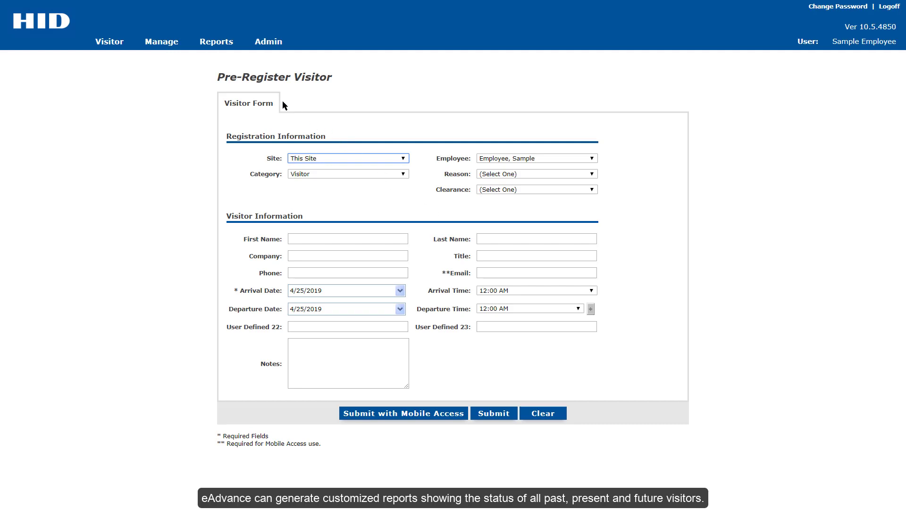
# - In the Visitors Report, pick a host with filtering off, then turn host filtering back on
pyautogui.click(219, 52)
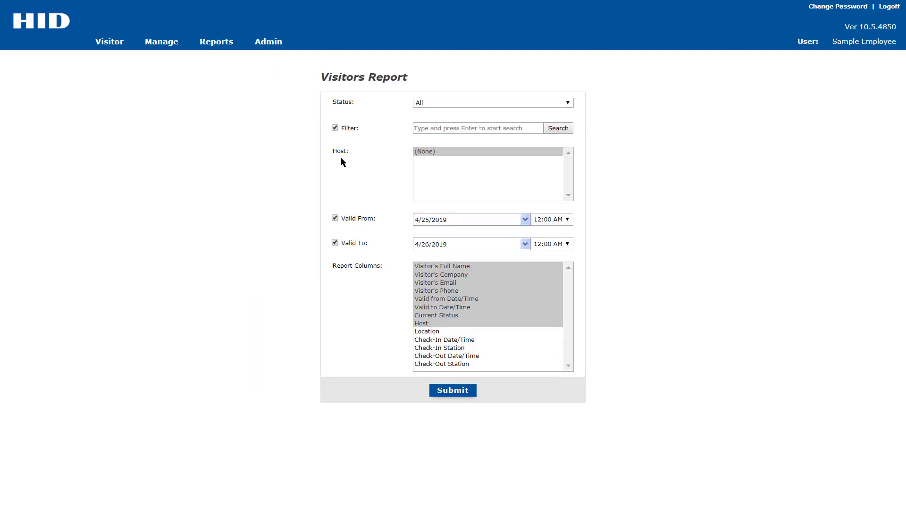
pyautogui.click(335, 128)
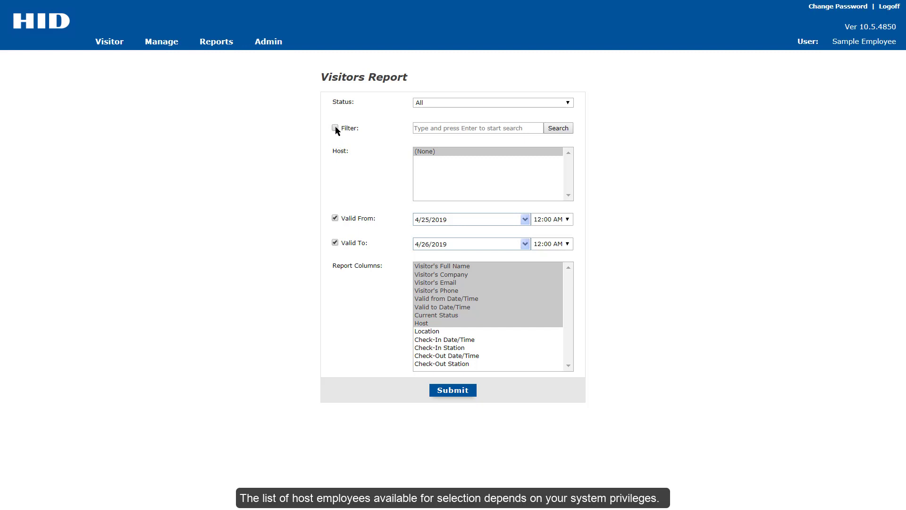
pyautogui.click(418, 184)
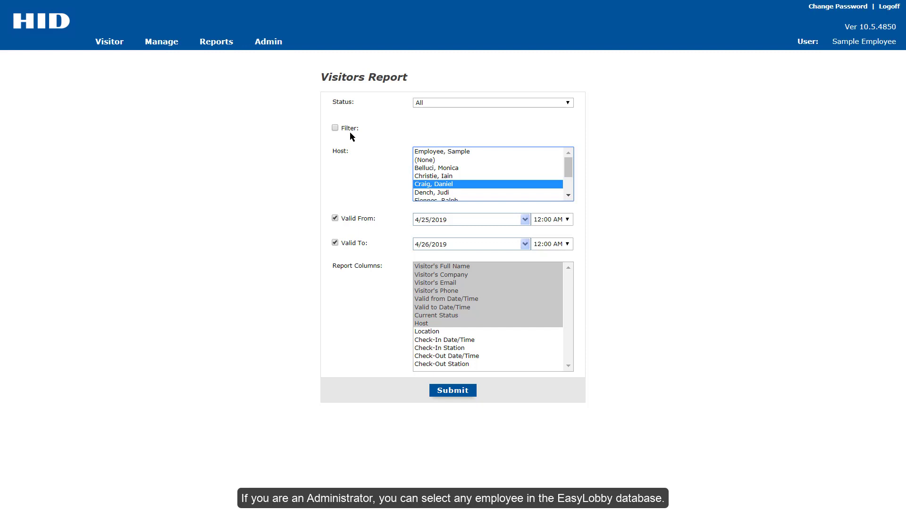
pyautogui.click(335, 128)
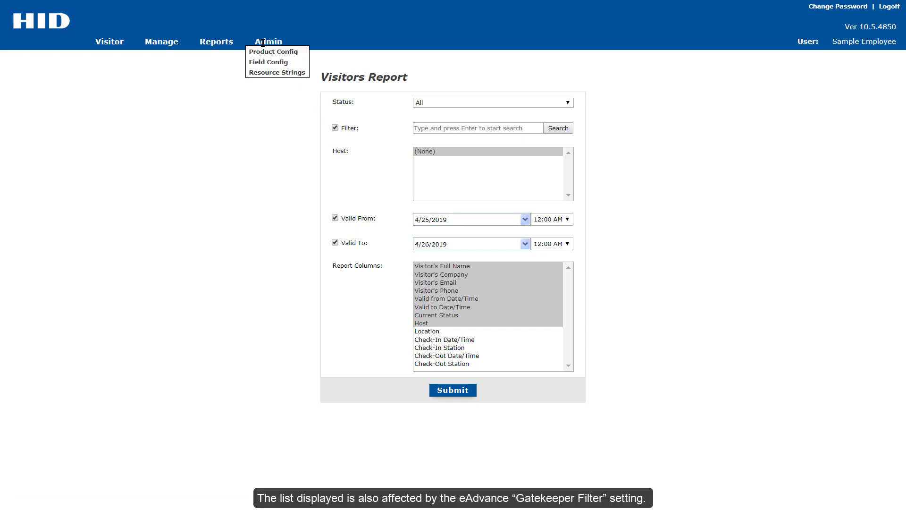
# - Change Gatekeeper Filter to Department in Product Config, then cancel so it stays Company
pyautogui.click(266, 54)
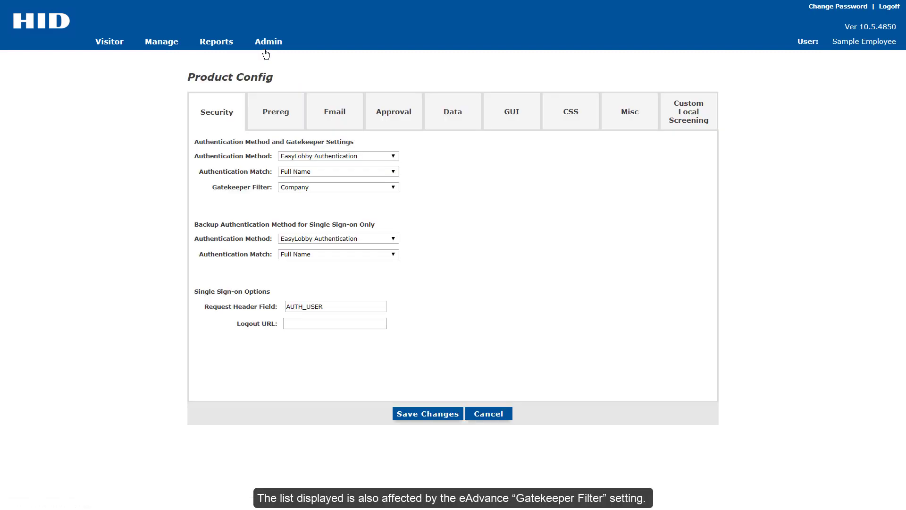
pyautogui.click(327, 187)
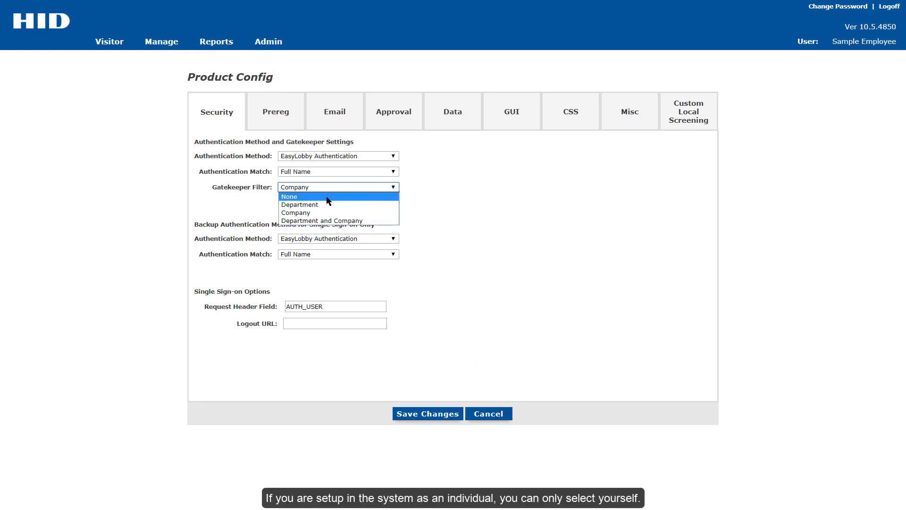
pyautogui.click(329, 205)
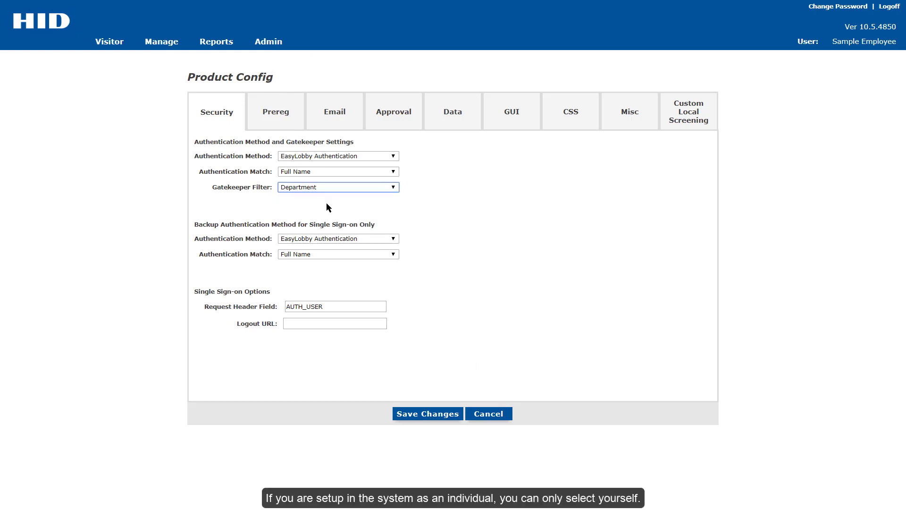
pyautogui.click(486, 416)
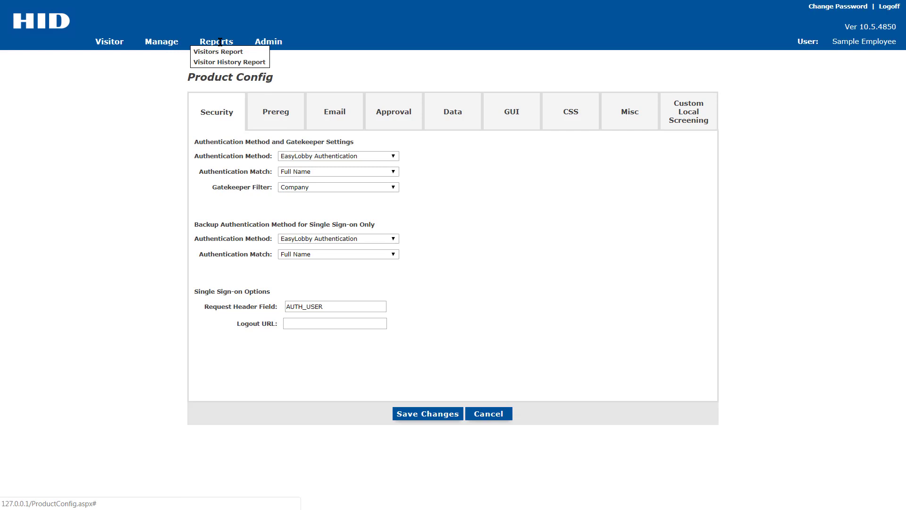
# - Return to the Visitors Report and leave the visitor Status filter at All
pyautogui.click(222, 53)
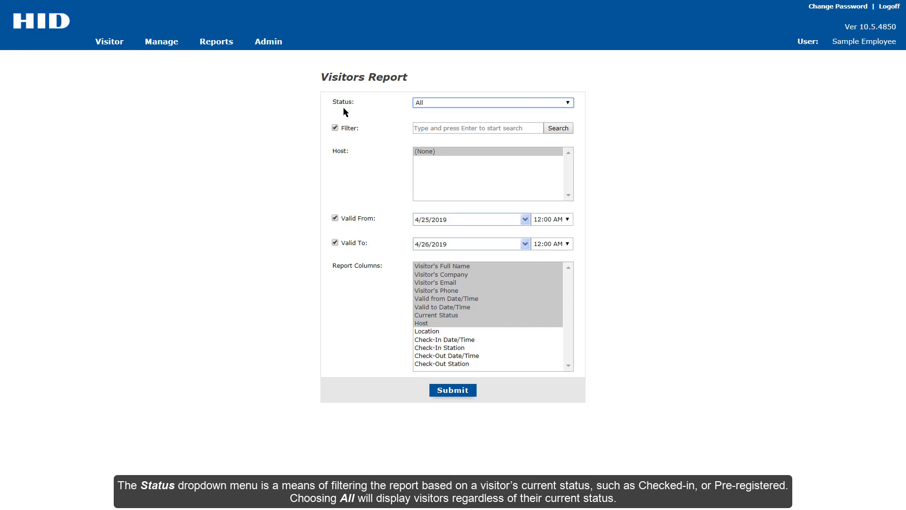
pyautogui.click(434, 104)
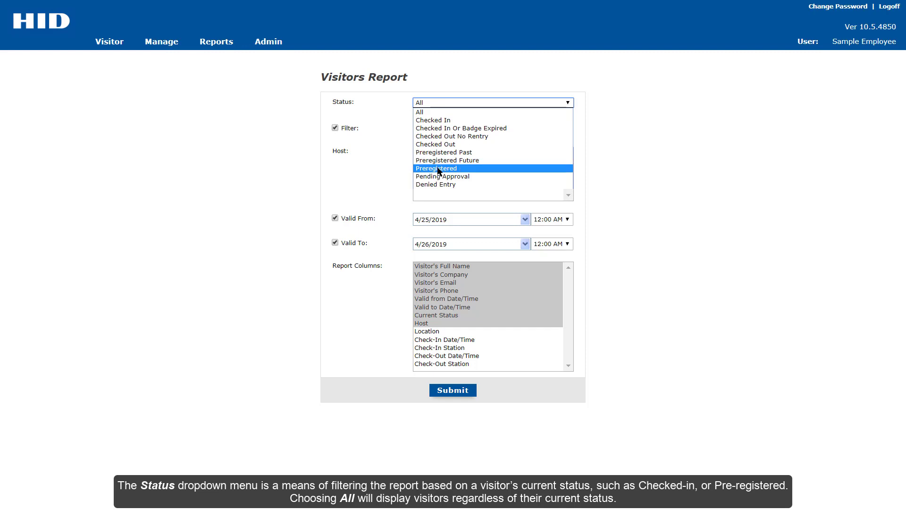
pyautogui.click(436, 113)
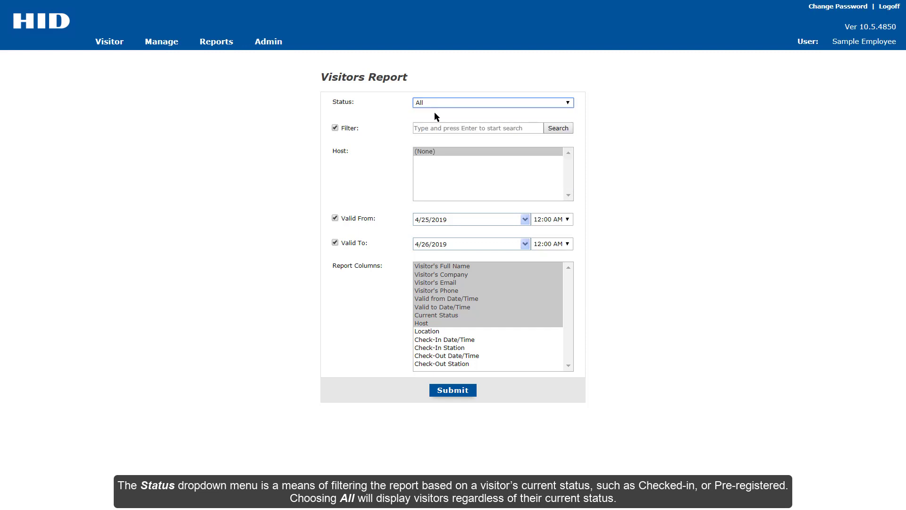
pyautogui.click(305, 102)
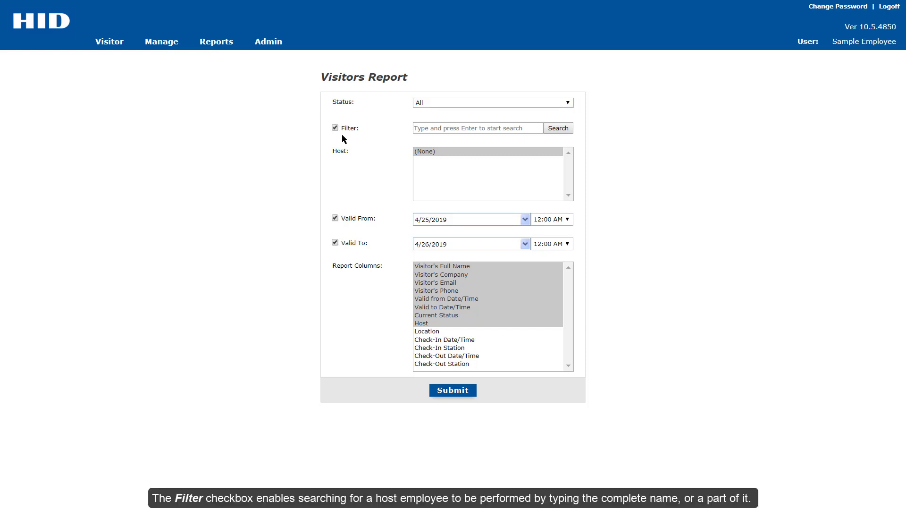
# - Search hosts for 'ie' and pick one of the matching employees
pyautogui.click(422, 128)
pyautogui.write('ie')
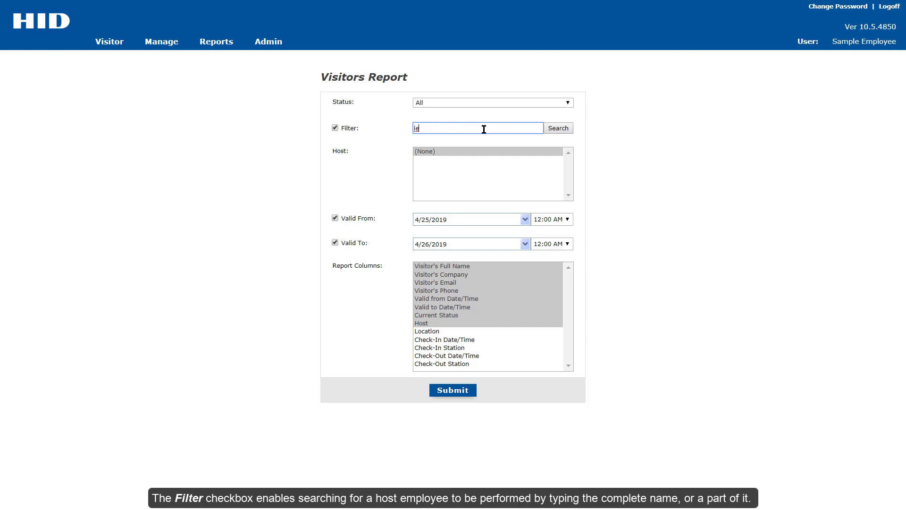
pyautogui.click(557, 132)
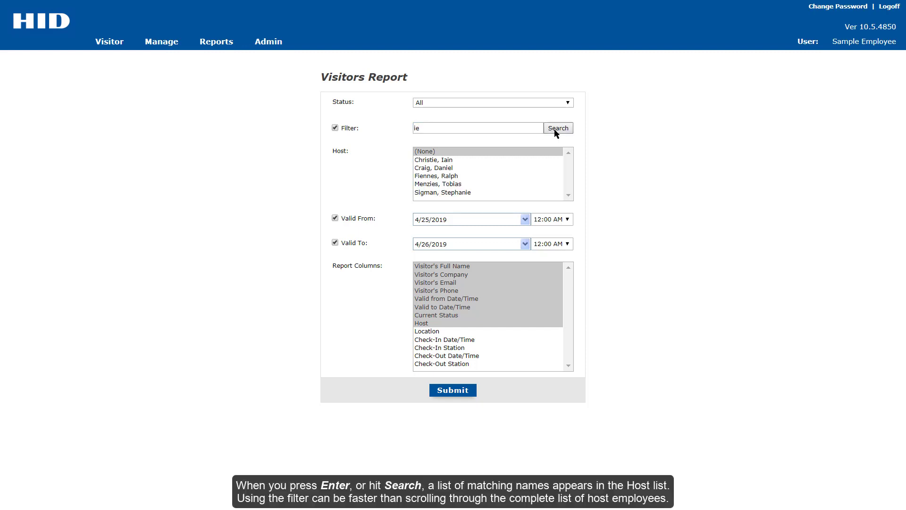
pyautogui.click(447, 170)
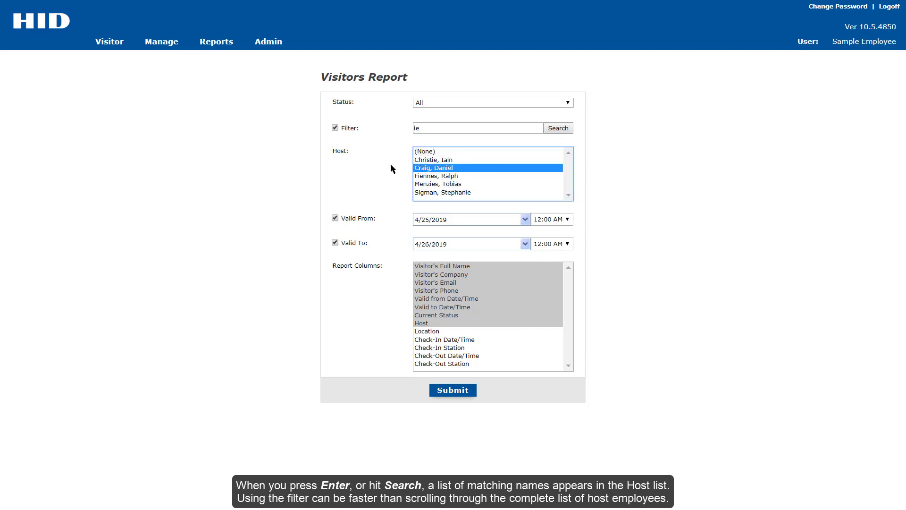
# - Replace the host search with 'iai aig va' and pick an employee from the three matches
pyautogui.click(422, 129)
pyautogui.press('BackSpace')
pyautogui.press('BackSpace')
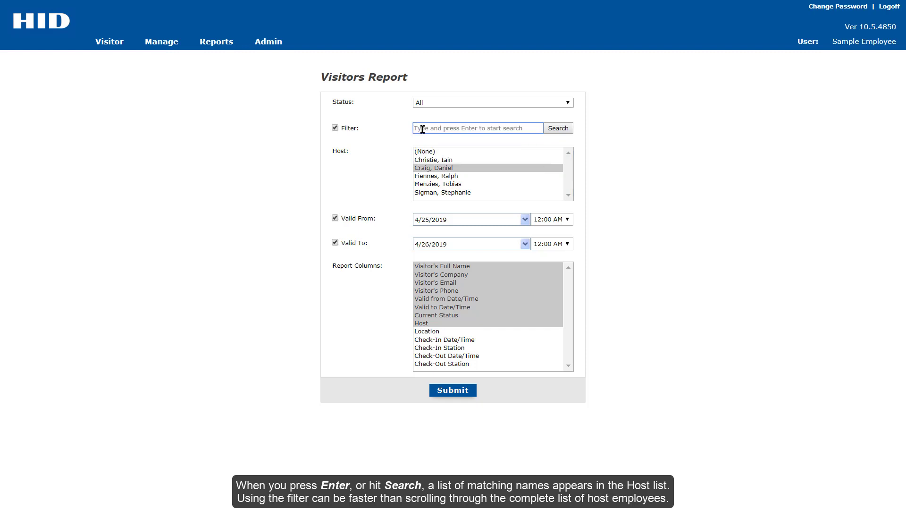
pyautogui.write('iai')
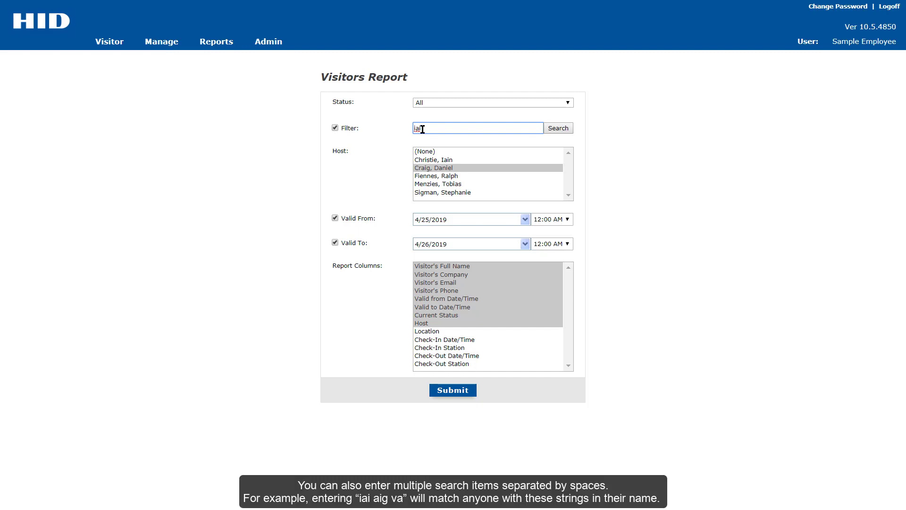
pyautogui.write(' aig va')
pyautogui.click(558, 129)
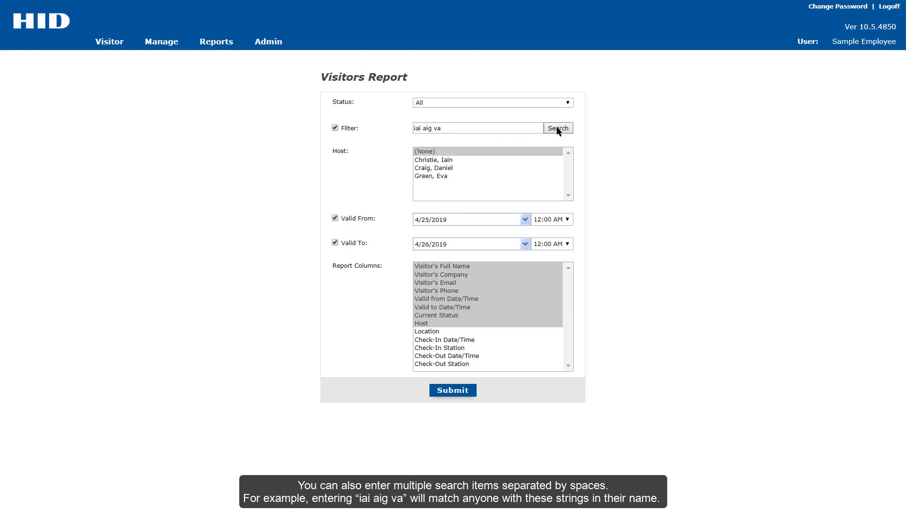
pyautogui.click(443, 169)
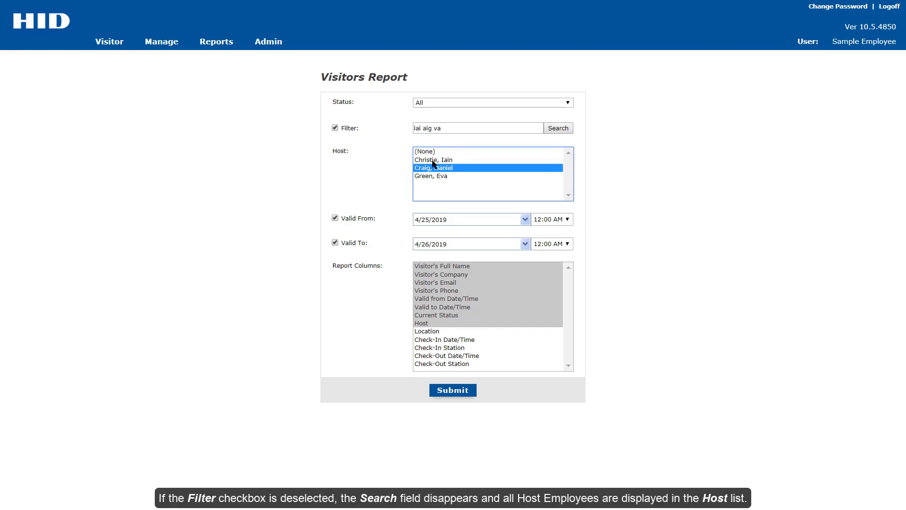
# - Turn off host filtering and pick single employees one after another from the full Host list
pyautogui.click(335, 129)
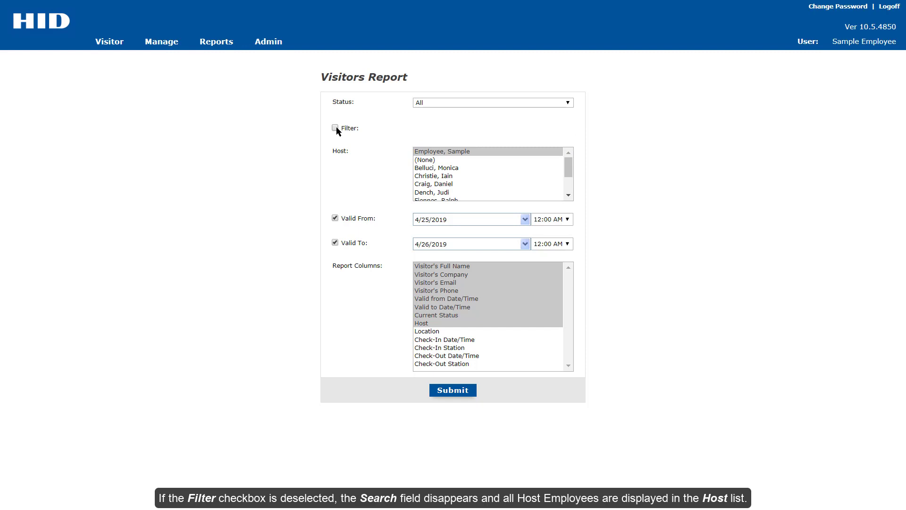
pyautogui.click(438, 184)
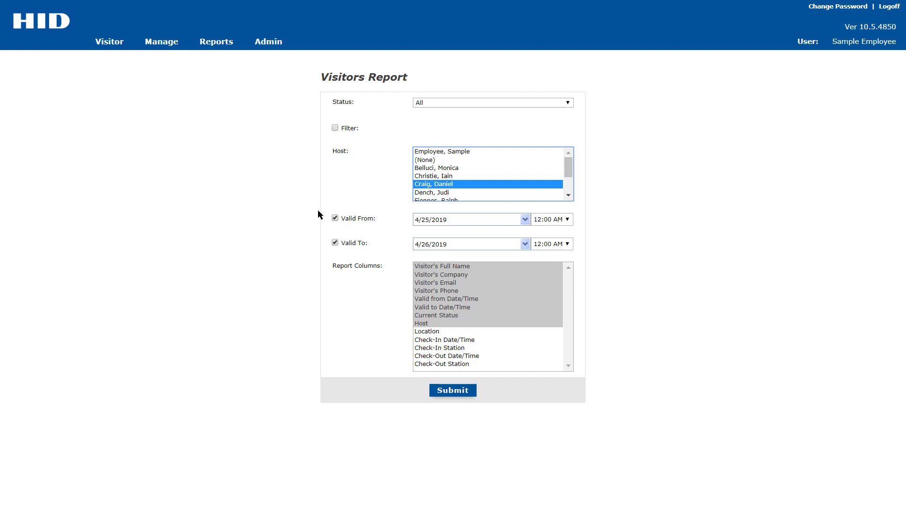
pyautogui.click(424, 169)
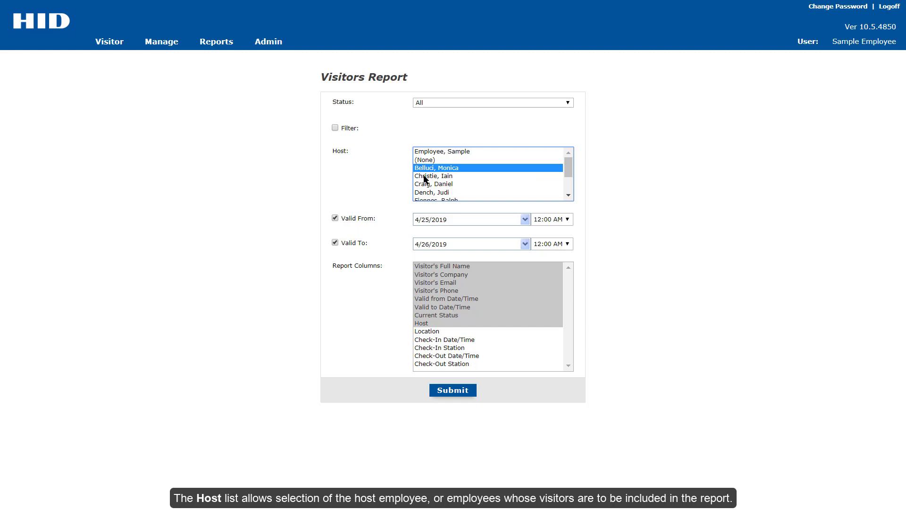
pyautogui.click(424, 176)
pyautogui.click(425, 184)
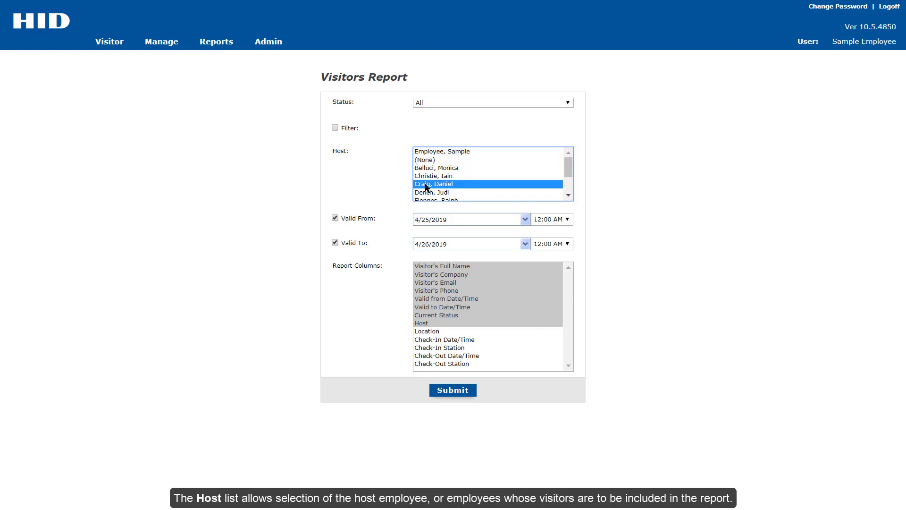
pyautogui.click(426, 194)
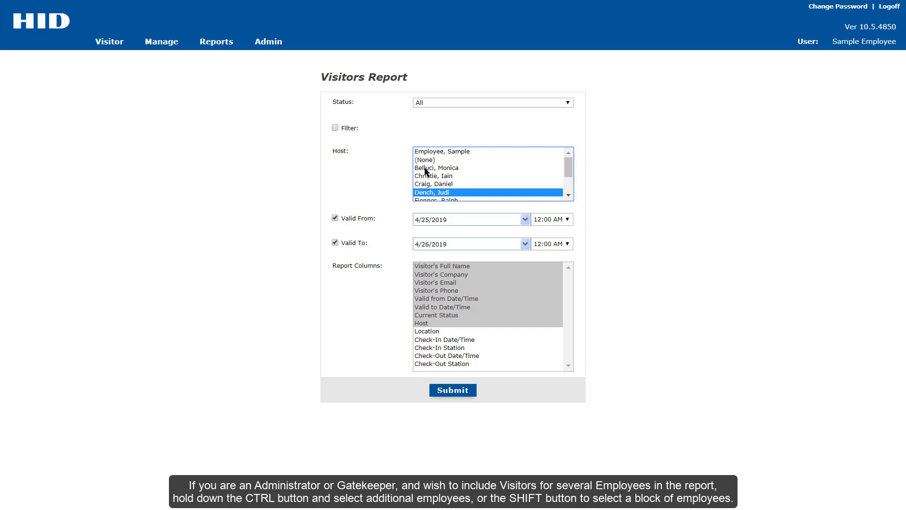
# - Try Ctrl- and Shift-click multi-selection of hosts, then settle on one single host employee
pyautogui.keyDown('ctrl'); pyautogui.click(425, 168); pyautogui.keyUp('ctrl')
pyautogui.keyDown('ctrl'); pyautogui.click(426, 184); pyautogui.keyUp('ctrl')
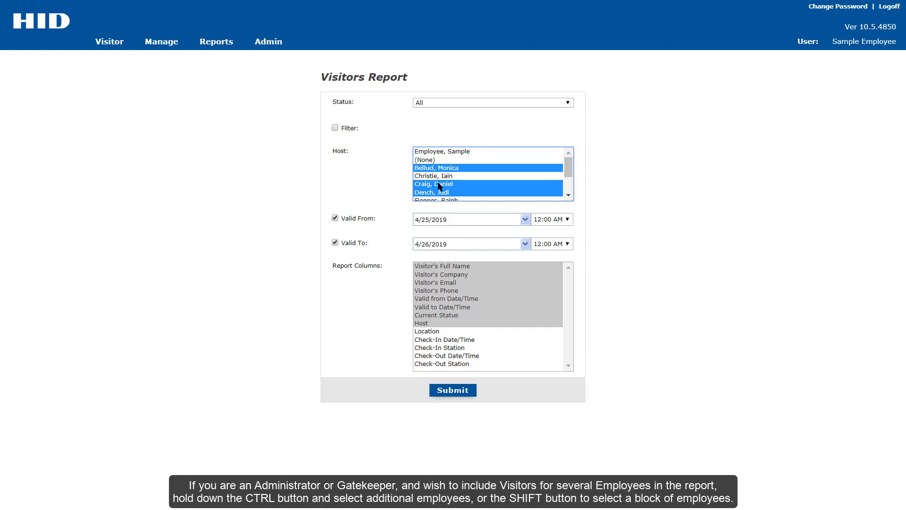
pyautogui.moveTo(565, 176)
pyautogui.mouseDown()
pyautogui.moveTo(559, 186)
pyautogui.moveTo(569, 166)
pyautogui.mouseUp()
pyautogui.keyDown('ctrl'); pyautogui.click(453, 185); pyautogui.keyUp('ctrl')
pyautogui.click(450, 168)
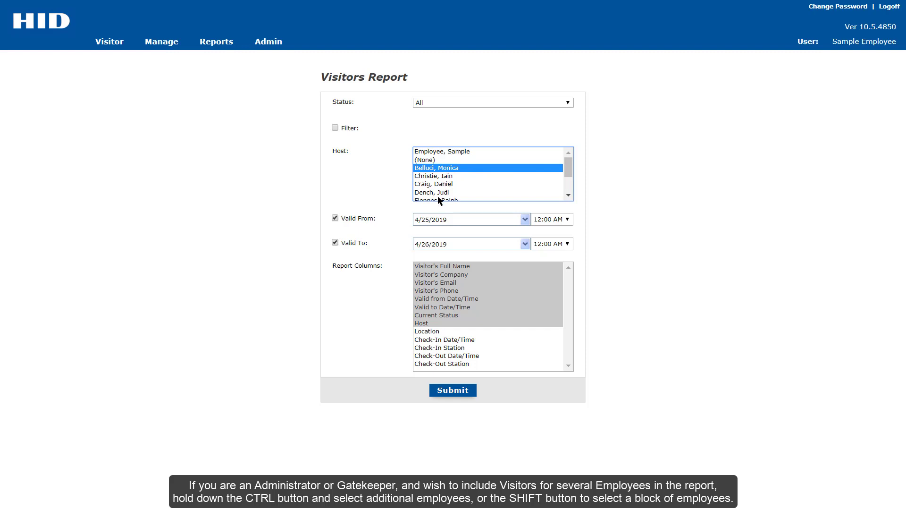
pyautogui.moveTo(568, 174)
pyautogui.mouseDown()
pyautogui.moveTo(569, 184)
pyautogui.moveTo(559, 163)
pyautogui.mouseUp()
pyautogui.keyDown('shift'); pyautogui.click(449, 188); pyautogui.keyUp('shift')
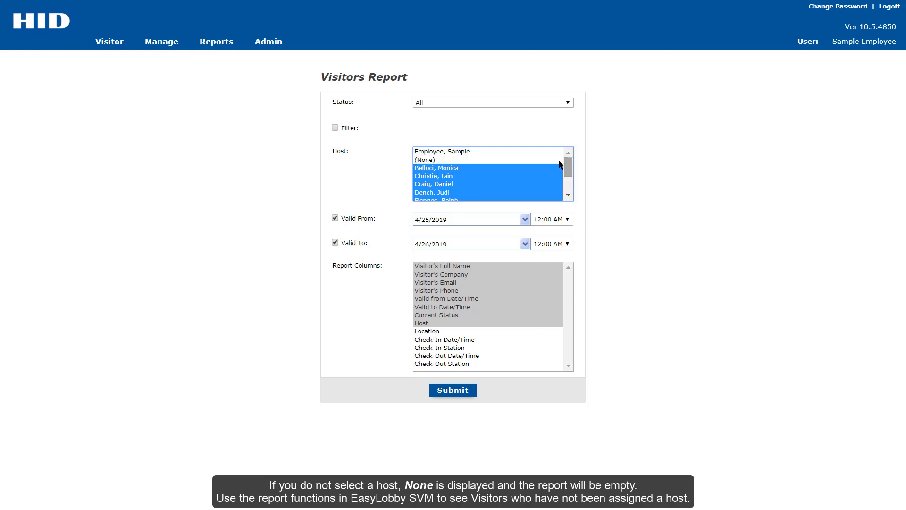
pyautogui.click(438, 160)
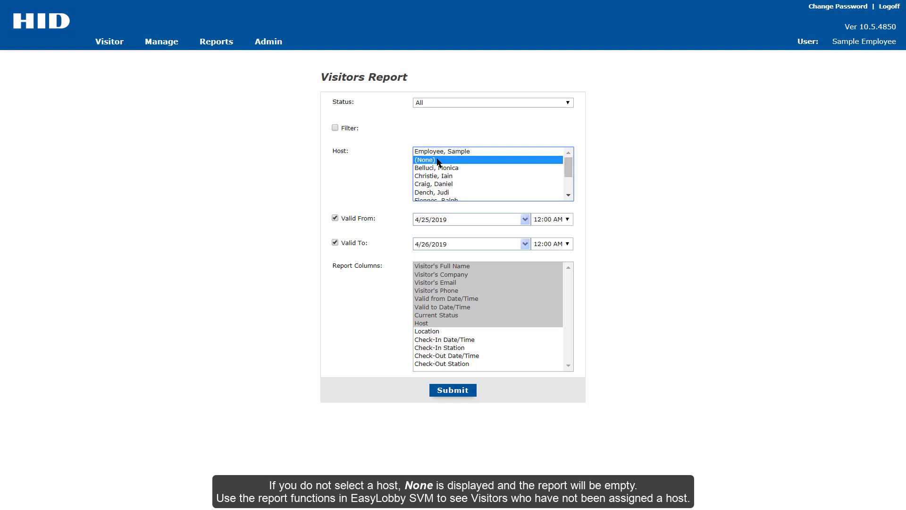
pyautogui.click(442, 185)
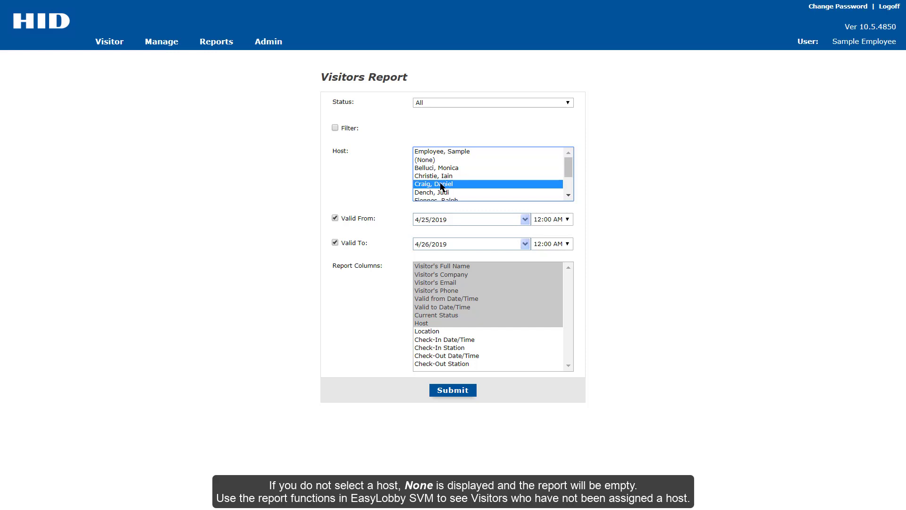
# - Set the Valid From date to 4/16/2019 using the calendar
pyautogui.click(302, 216)
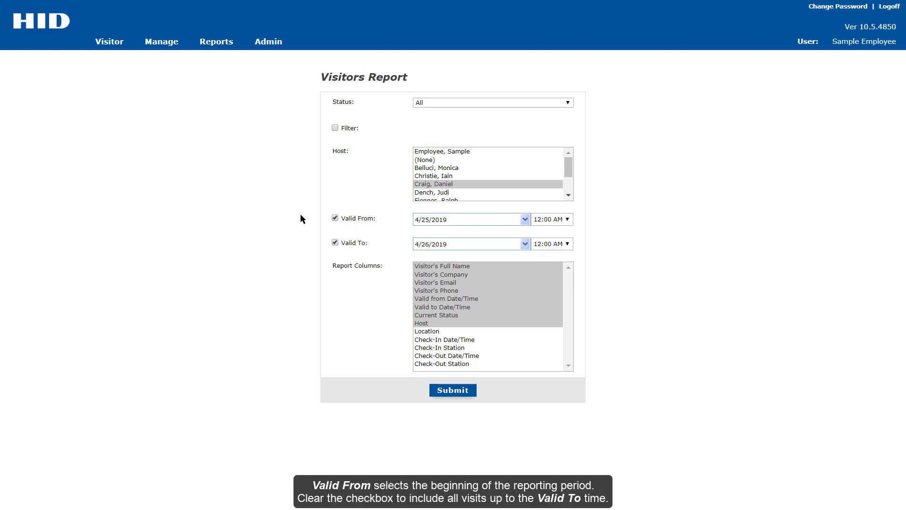
pyautogui.click(525, 220)
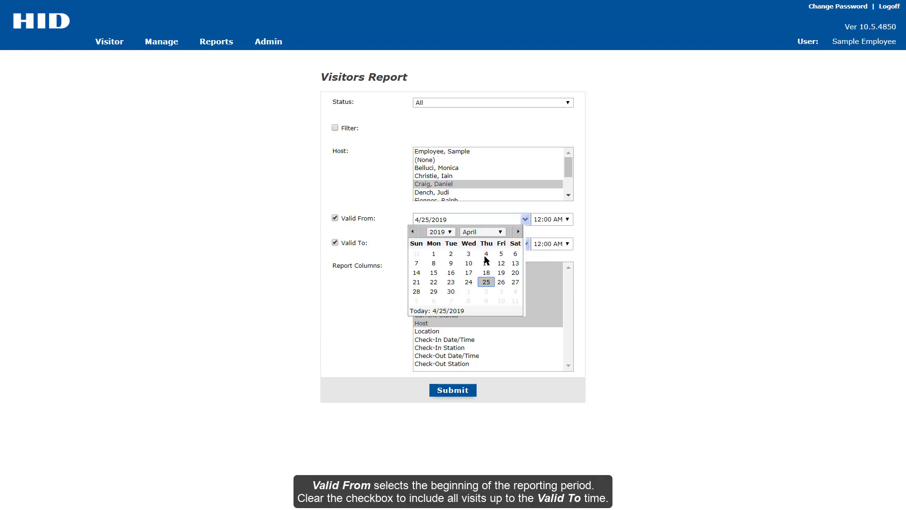
pyautogui.click(451, 273)
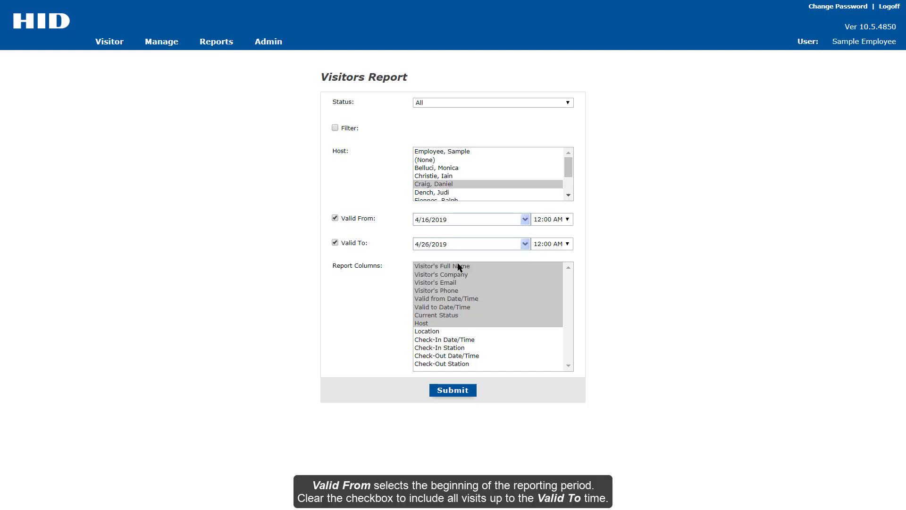
pyautogui.click(568, 219)
pyautogui.click(393, 225)
# - Uncheck both Valid From and Valid To so no date range limits the report
pyautogui.click(336, 219)
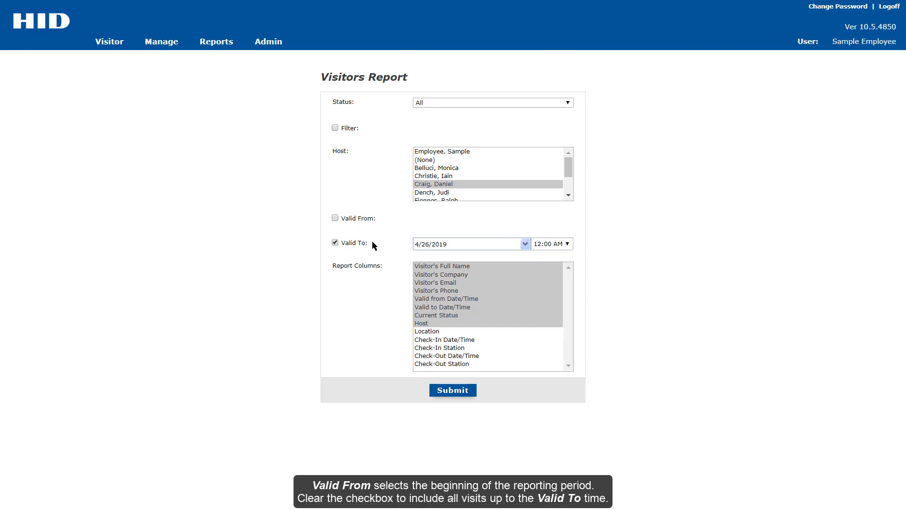
pyautogui.click(526, 244)
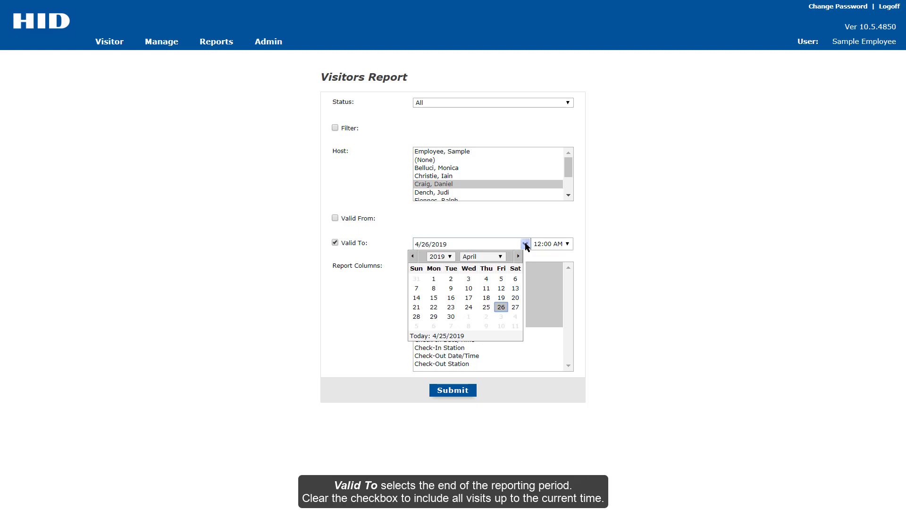
pyautogui.click(477, 231)
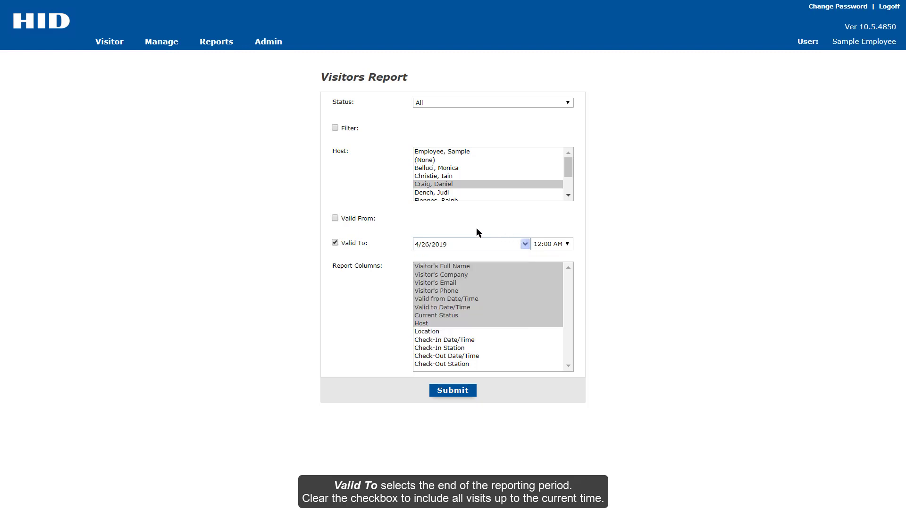
pyautogui.click(335, 243)
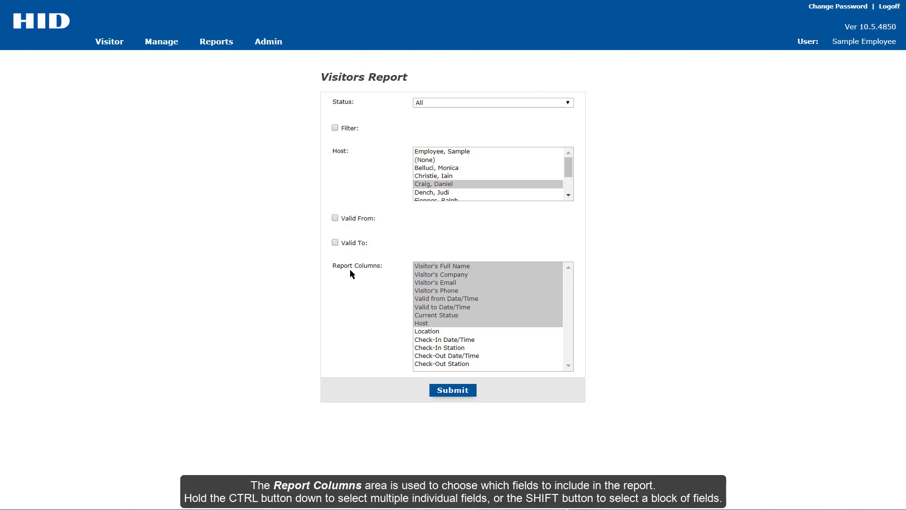
# - After trying Ctrl-click picks, select report columns Visitor's Full Name through Check-Out Station
pyautogui.click(423, 274)
pyautogui.click(422, 291)
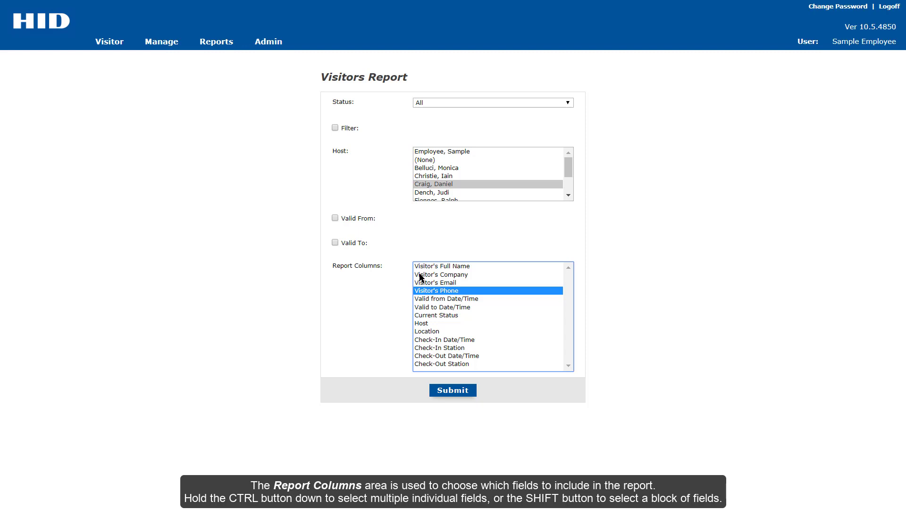
pyautogui.keyDown('ctrl'); pyautogui.click(422, 275); pyautogui.keyUp('ctrl')
pyautogui.keyDown('ctrl'); pyautogui.click(422, 308); pyautogui.keyUp('ctrl')
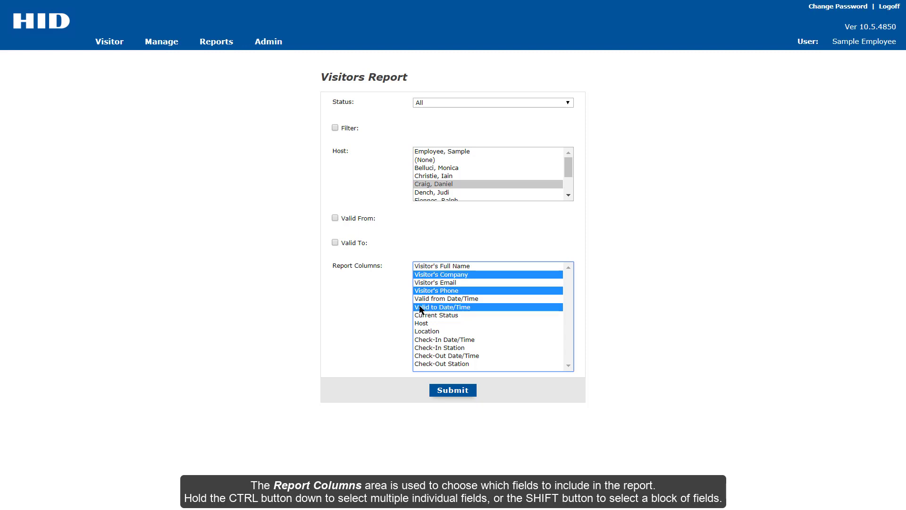
pyautogui.keyDown('ctrl'); pyautogui.click(422, 267); pyautogui.keyUp('ctrl')
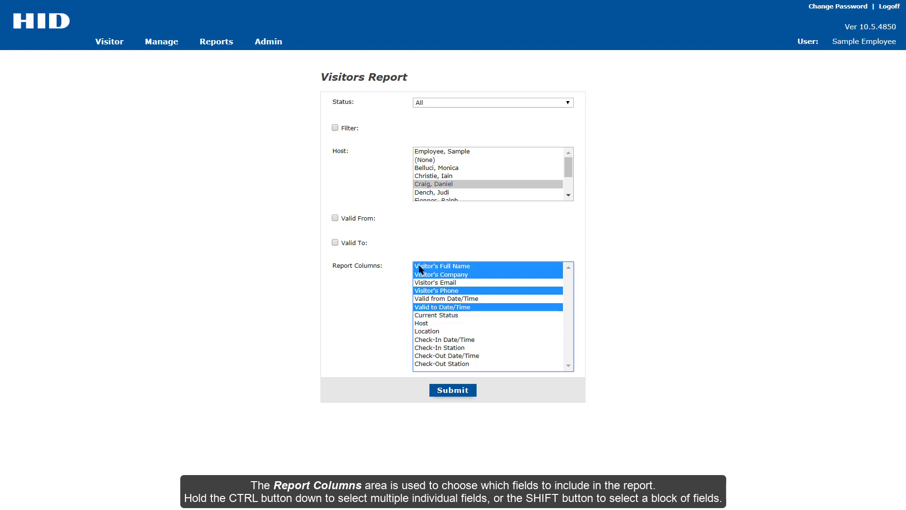
pyautogui.keyDown('shift'); pyautogui.click(441, 364); pyautogui.keyUp('shift')
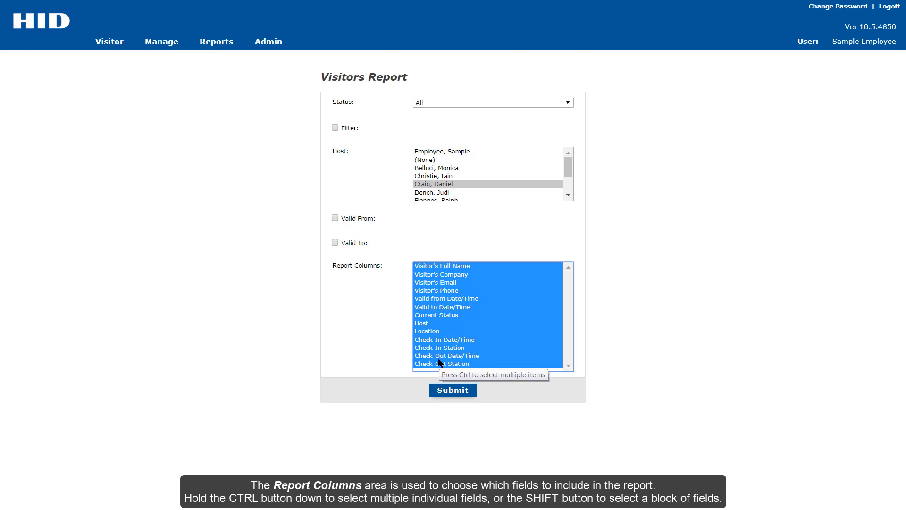
# - Submit the Visitors Report, listing 7 visitor records
pyautogui.click(454, 390)
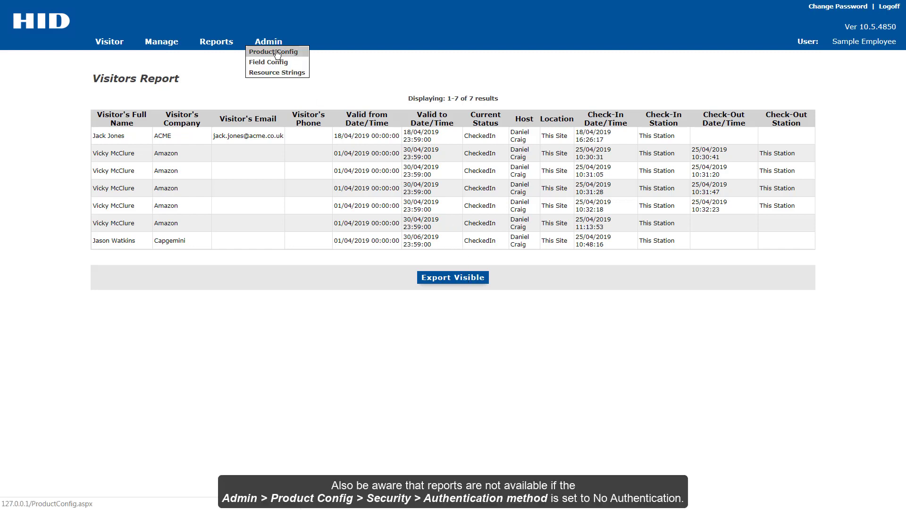
# - Open Admin > Product Config and view the Authentication Method options, set to EasyLobby Authentication
pyautogui.click(277, 53)
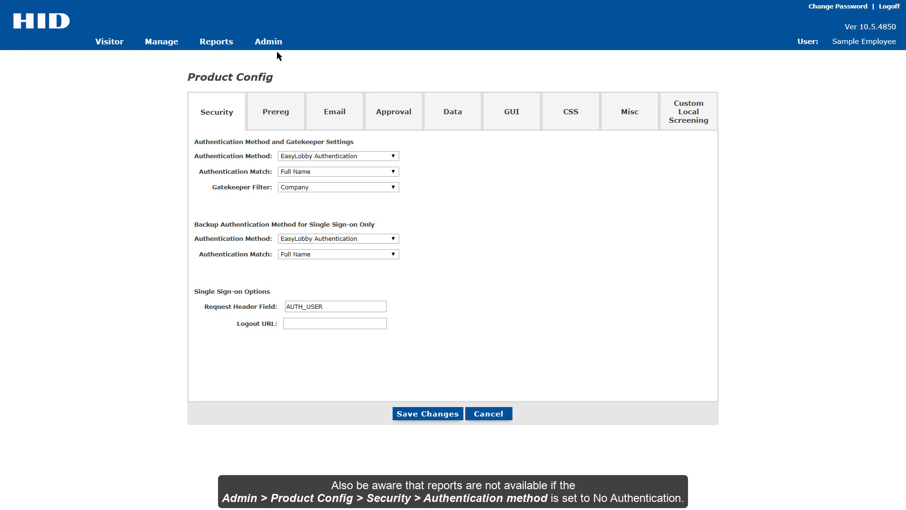
pyautogui.click(376, 156)
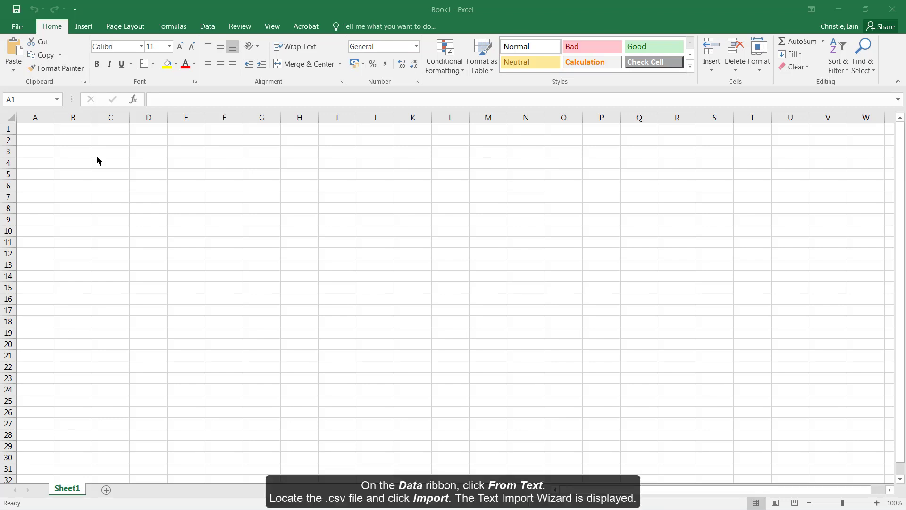
pyautogui.click(205, 27)
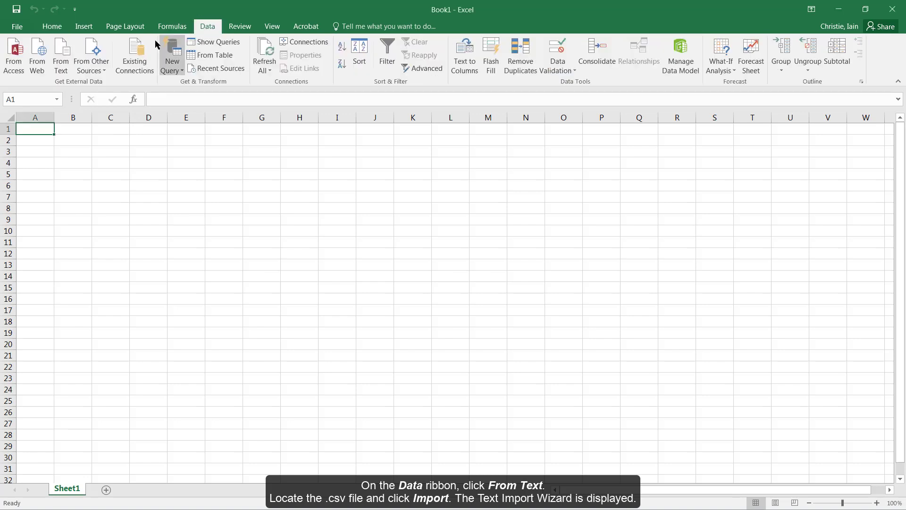
pyautogui.click(62, 60)
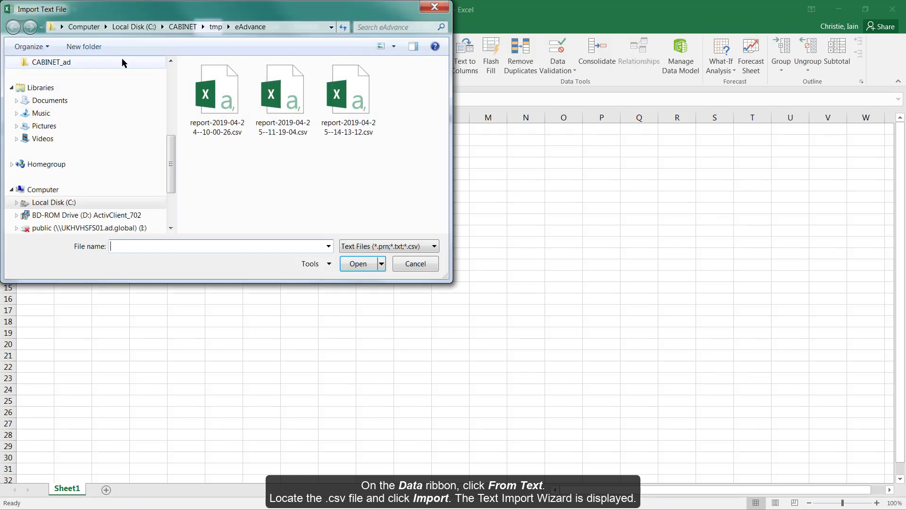
pyautogui.doubleClick(349, 93)
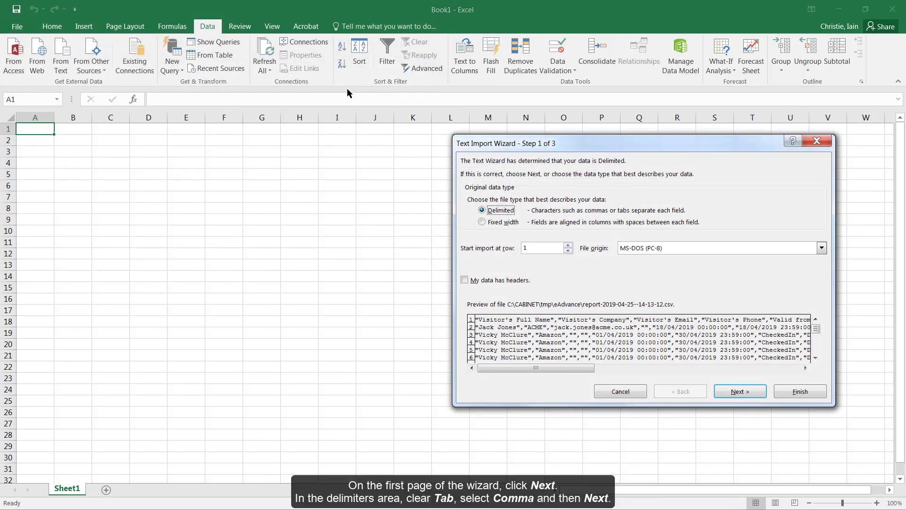
# - Import the csv comma-delimited (not tab), as Text column format, into Sheet1 at cell $A$1
pyautogui.click(739, 391)
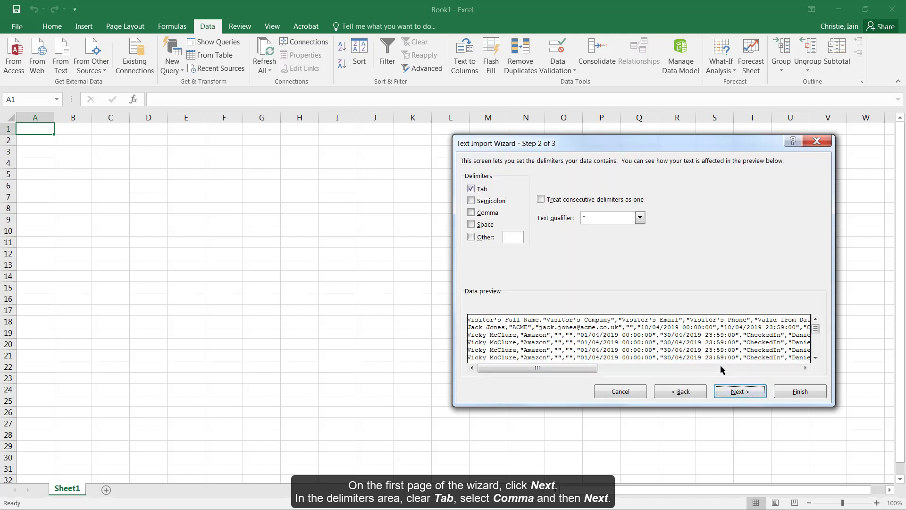
pyautogui.click(470, 189)
pyautogui.click(471, 212)
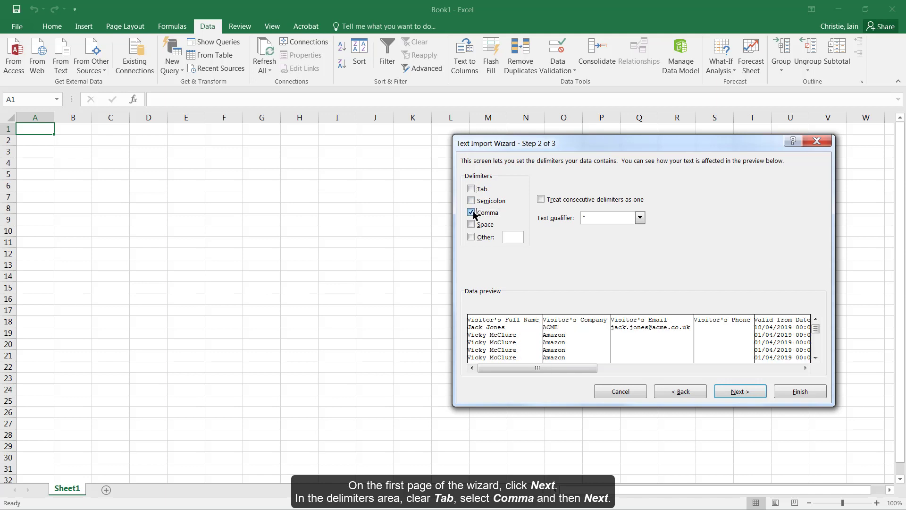
pyautogui.click(736, 392)
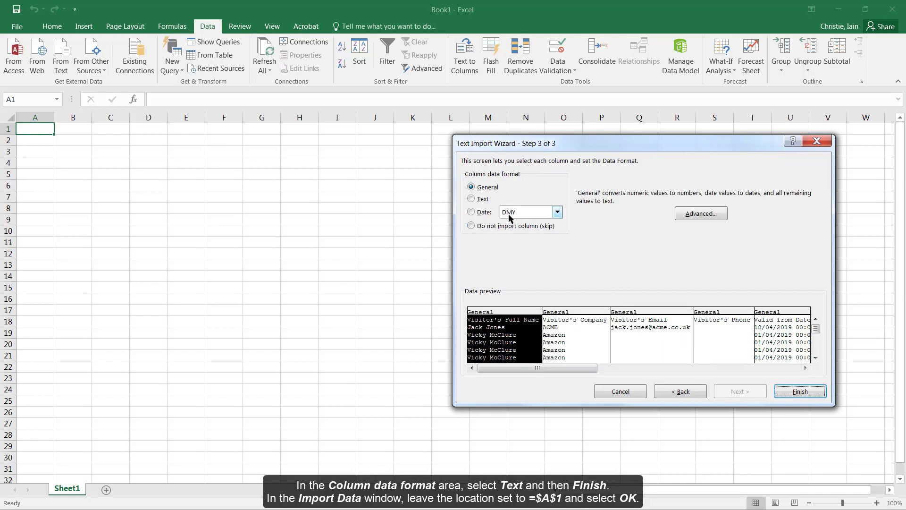
pyautogui.click(475, 200)
pyautogui.click(800, 392)
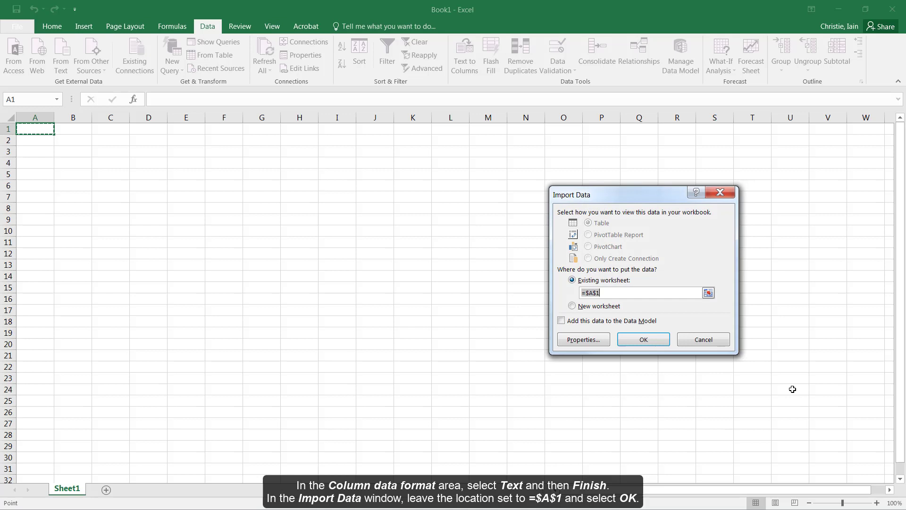
pyautogui.click(653, 340)
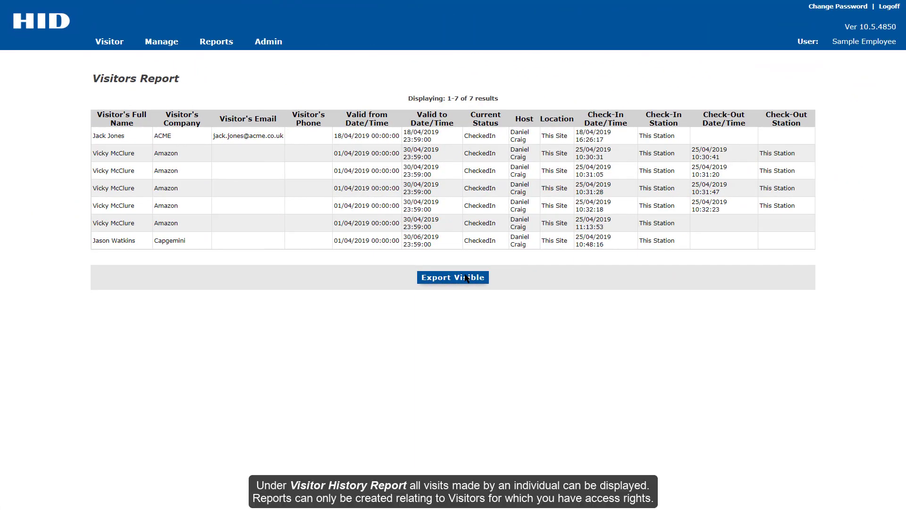
# - Open the Visitor History Report form from the Reports menu
pyautogui.moveTo(224, 43)
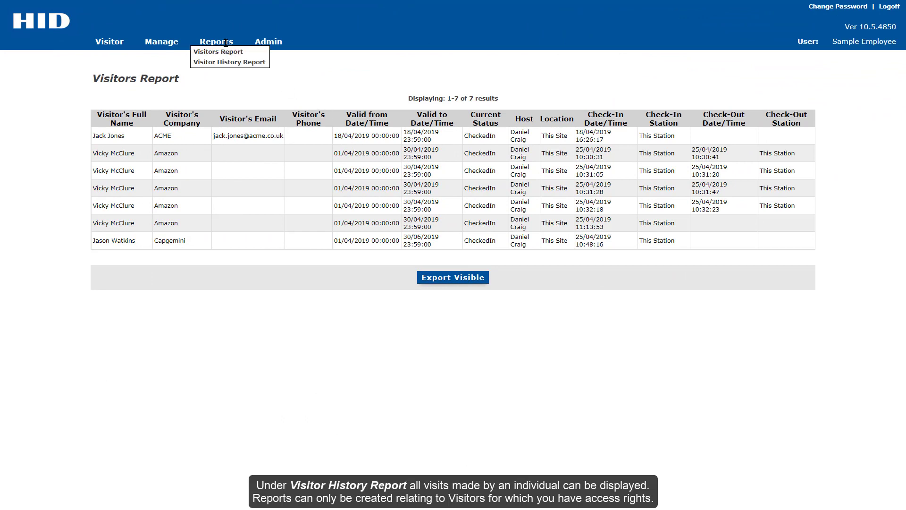
pyautogui.click(231, 61)
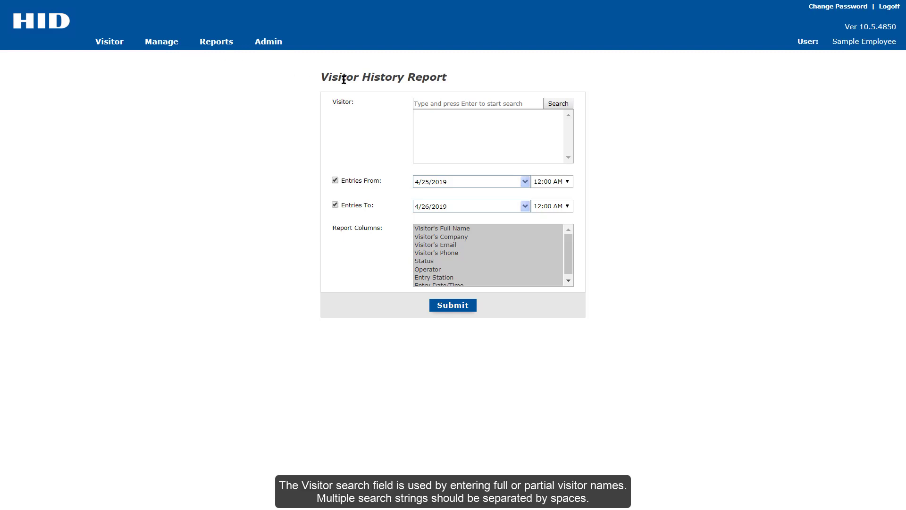
# - Search visitors for 'a' and choose the fourth visitor in the results
pyautogui.click(427, 101)
pyautogui.write('a')
pyautogui.click(554, 107)
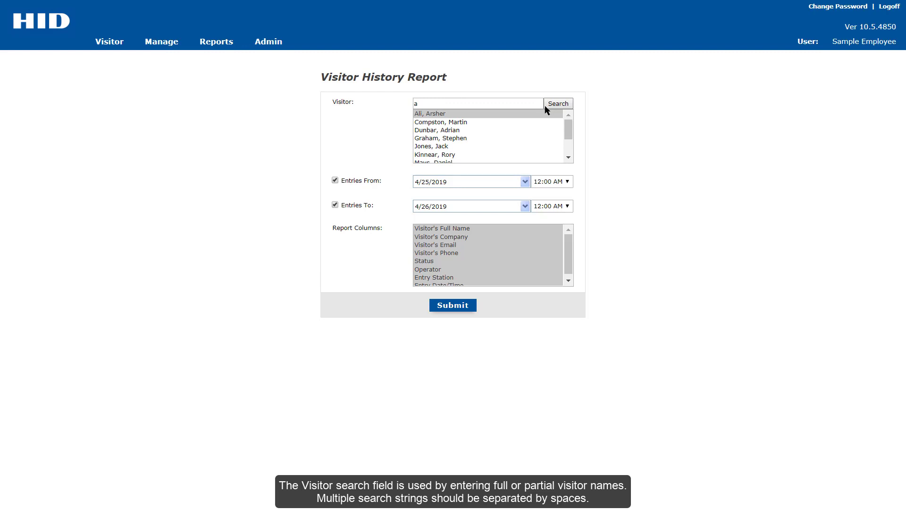
pyautogui.click(454, 139)
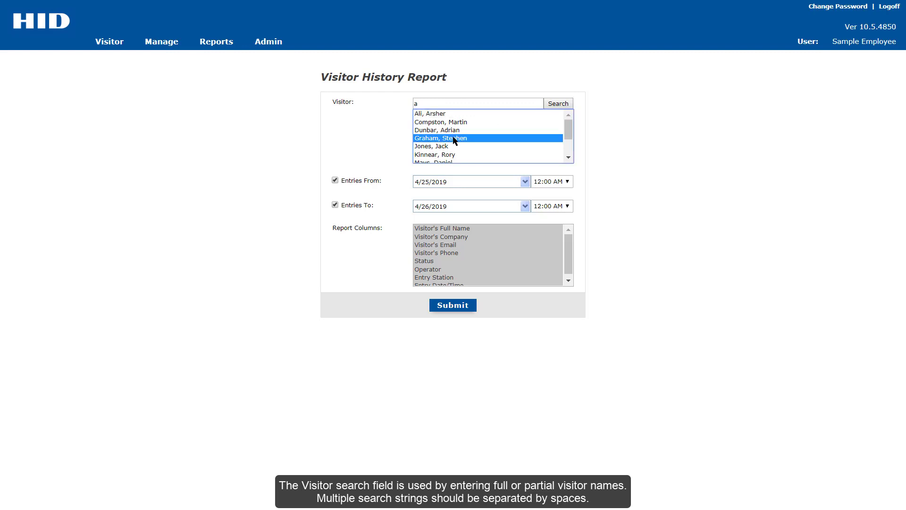
pyautogui.click(378, 207)
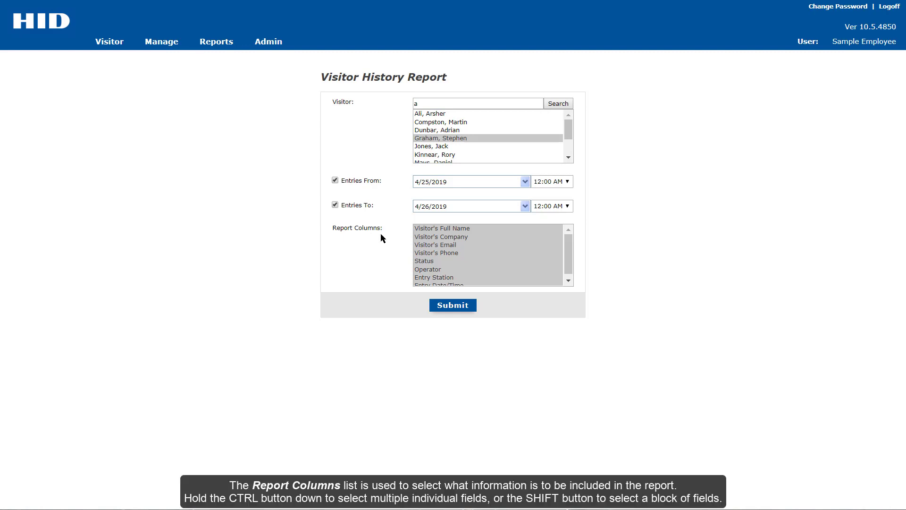
# - Select report columns Visitor's Full Name through Operator, excluding Entry Station and Entry Date/Time
pyautogui.click(423, 237)
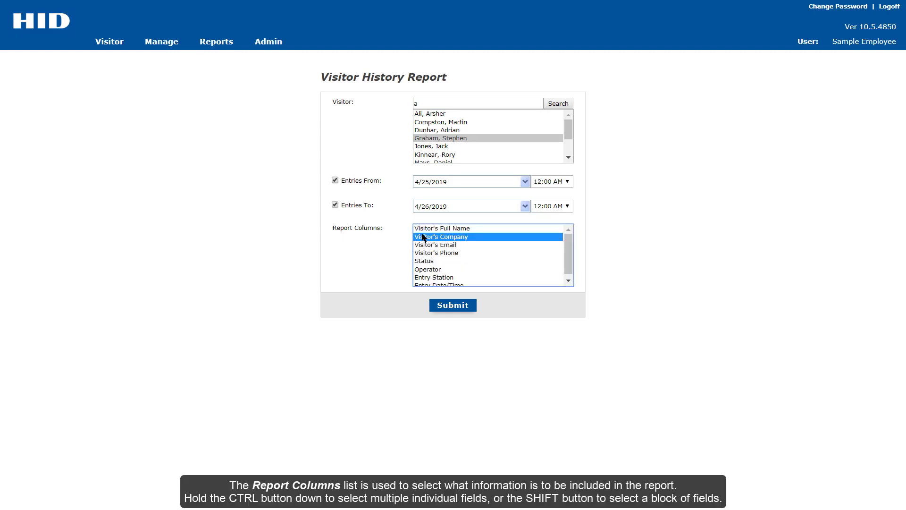
pyautogui.click(423, 229)
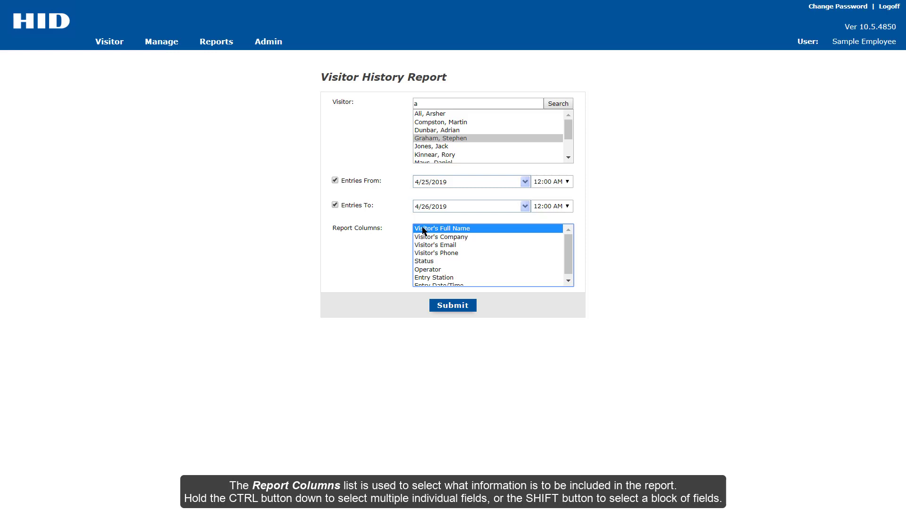
pyautogui.keyDown('ctrl'); pyautogui.click(423, 245); pyautogui.keyUp('ctrl')
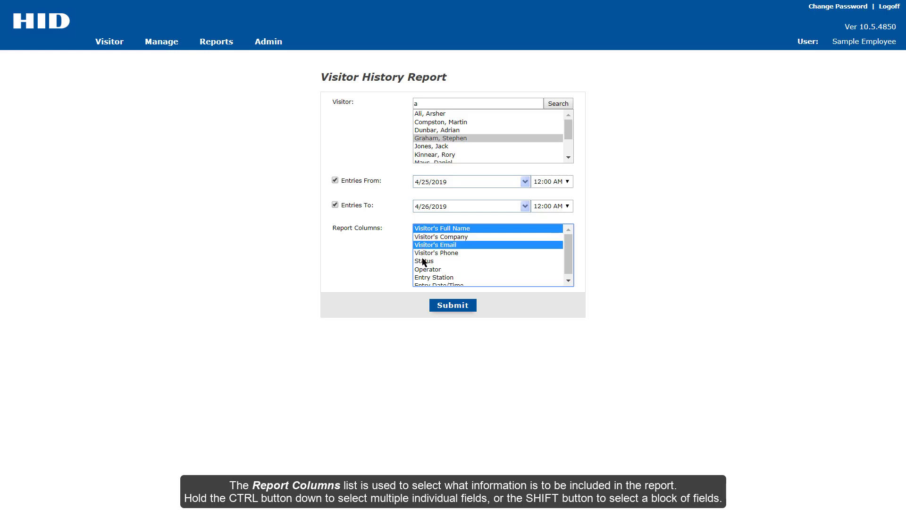
pyautogui.keyDown('ctrl'); pyautogui.click(424, 261); pyautogui.keyUp('ctrl')
pyautogui.keyDown('ctrl'); pyautogui.click(424, 270); pyautogui.keyUp('ctrl')
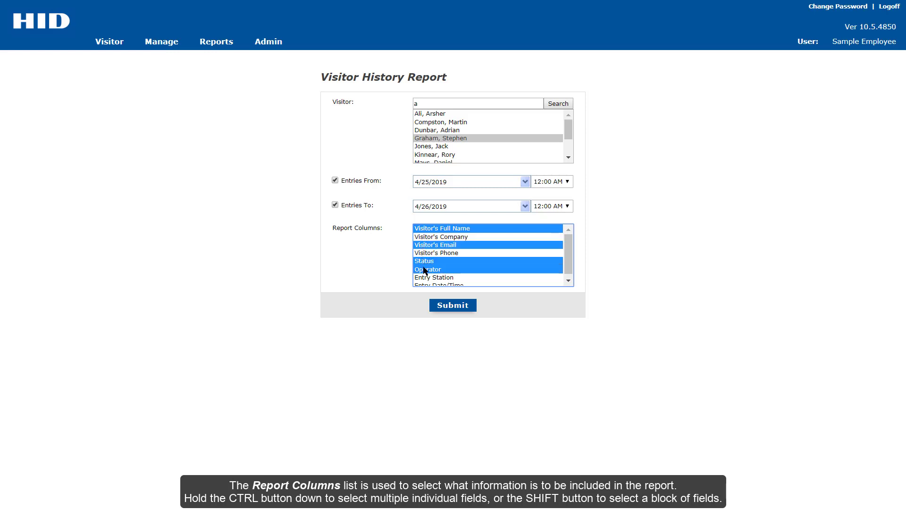
pyautogui.scroll(-1, 572, 261)
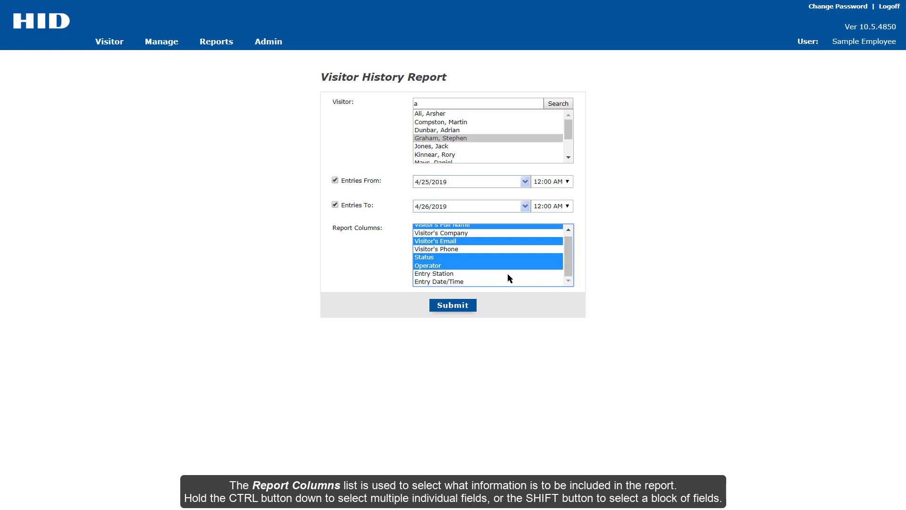
pyautogui.keyDown('shift'); pyautogui.click(459, 283); pyautogui.keyUp('shift')
pyautogui.keyDown('shift'); pyautogui.click(451, 226); pyautogui.keyUp('shift')
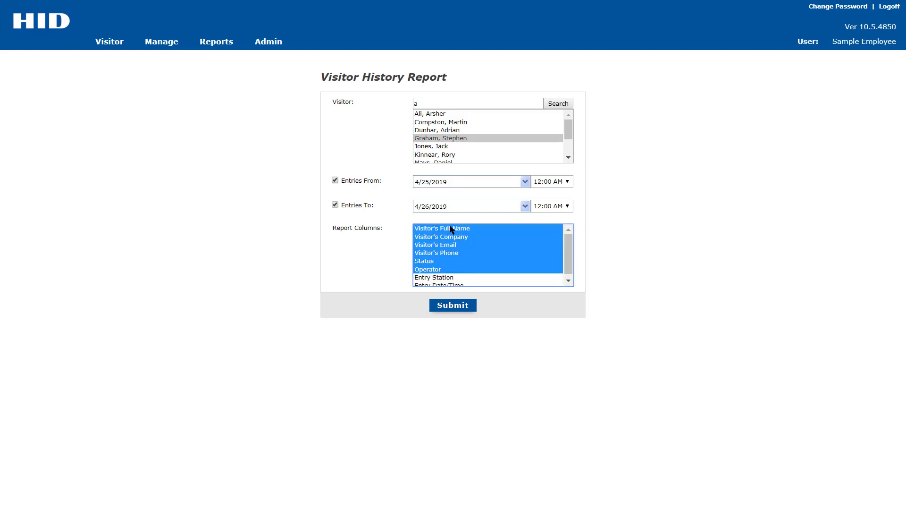
# - Submit the form to generate the chosen visitor's history, 35 records
pyautogui.click(374, 243)
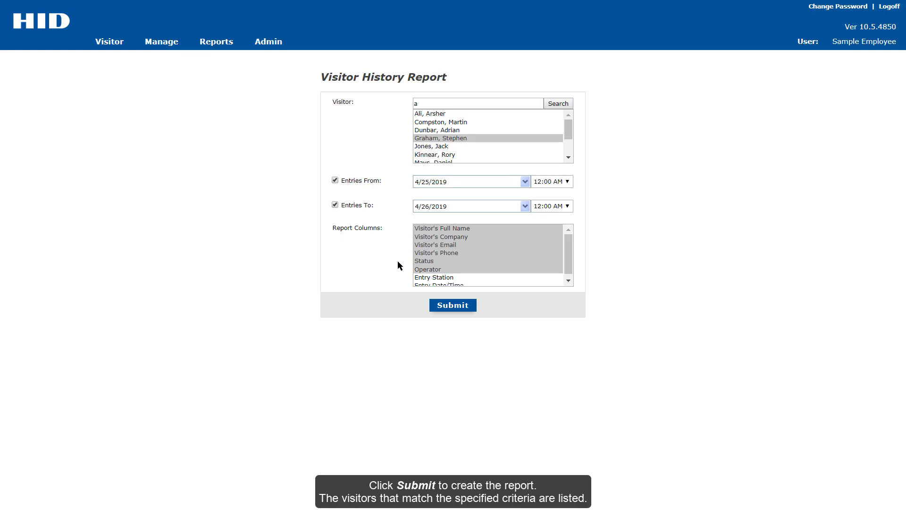
pyautogui.click(441, 305)
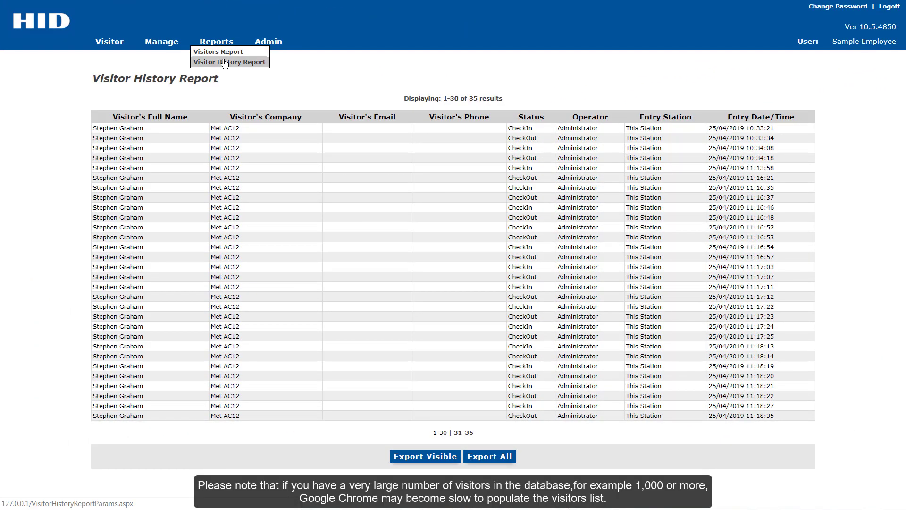
# - Open a blank Visitor History Report form and search visitors for 'a e i o u y'
pyautogui.click(225, 63)
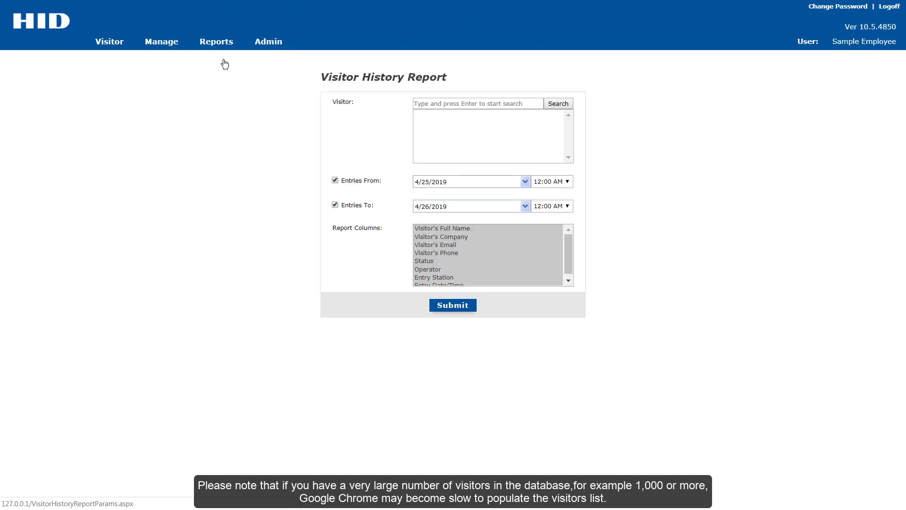
pyautogui.click(425, 102)
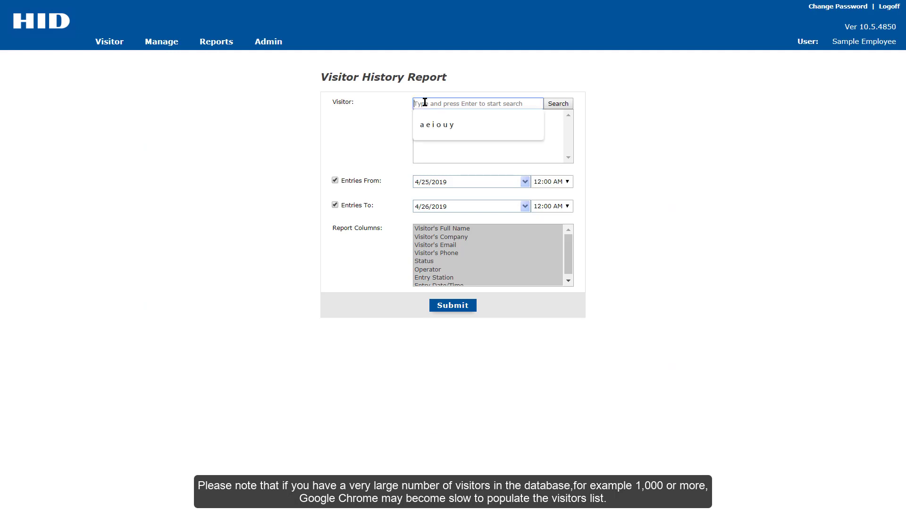
pyautogui.click(433, 125)
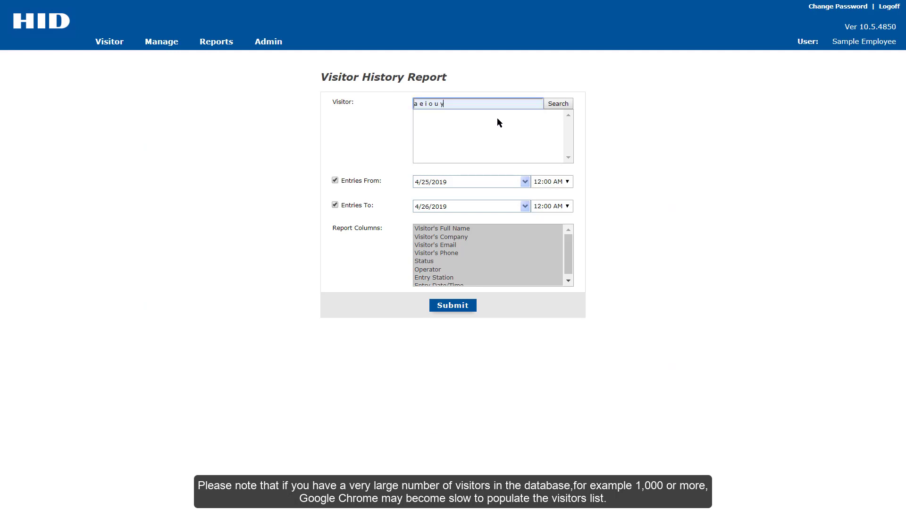
pyautogui.click(559, 107)
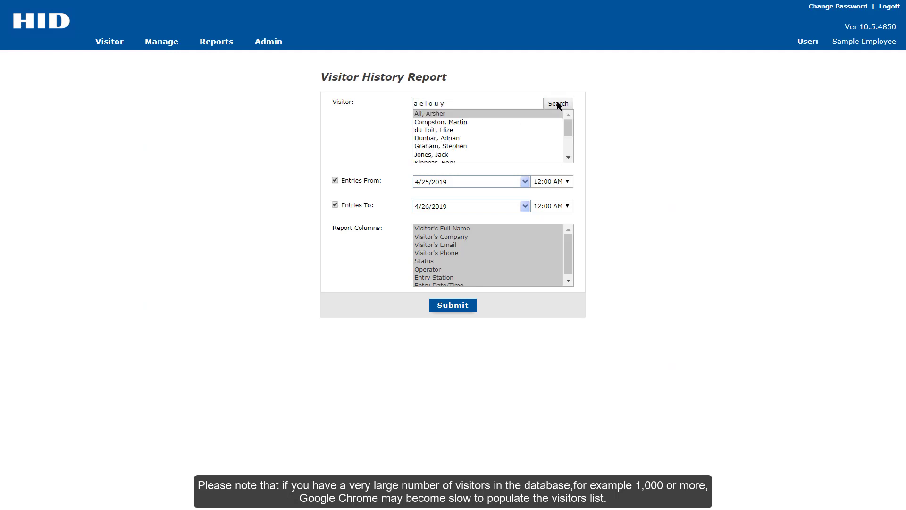